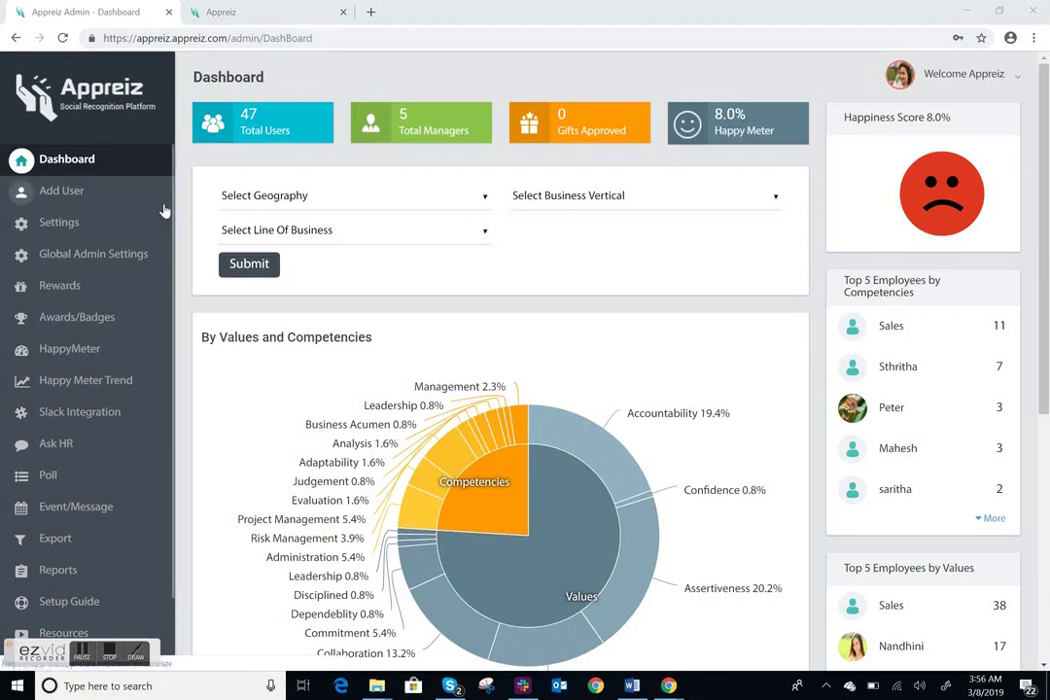
Open the company settings and review the company details and integration fields down to the manager reports frequency options.
{"action": "left_click", "coordinate": [74, 225]}
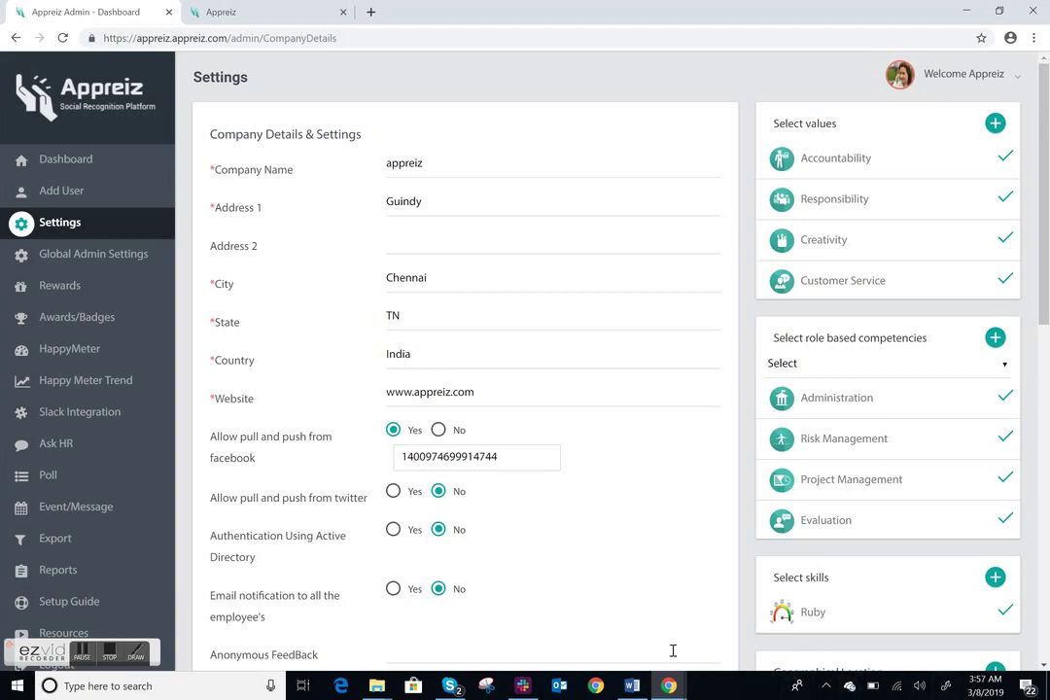
{"action": "left_click", "coordinate": [1043, 666]}
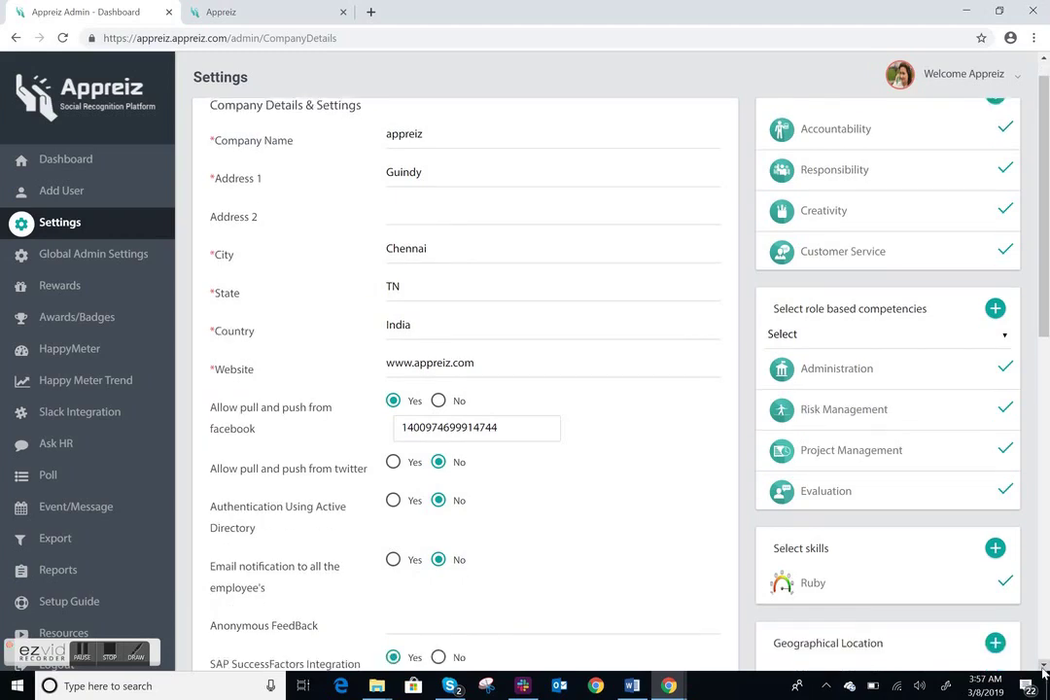
{"action": "left_click", "coordinate": [1044, 666]}
{"action": "left_click", "coordinate": [1043, 666]}
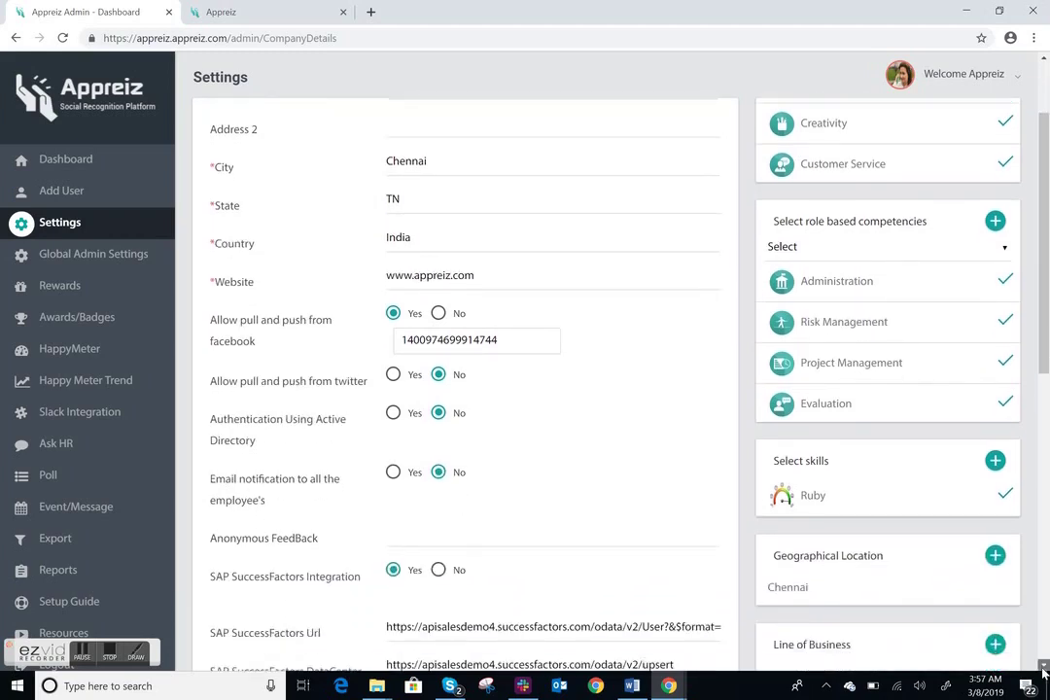
{"action": "left_click", "coordinate": [1043, 666]}
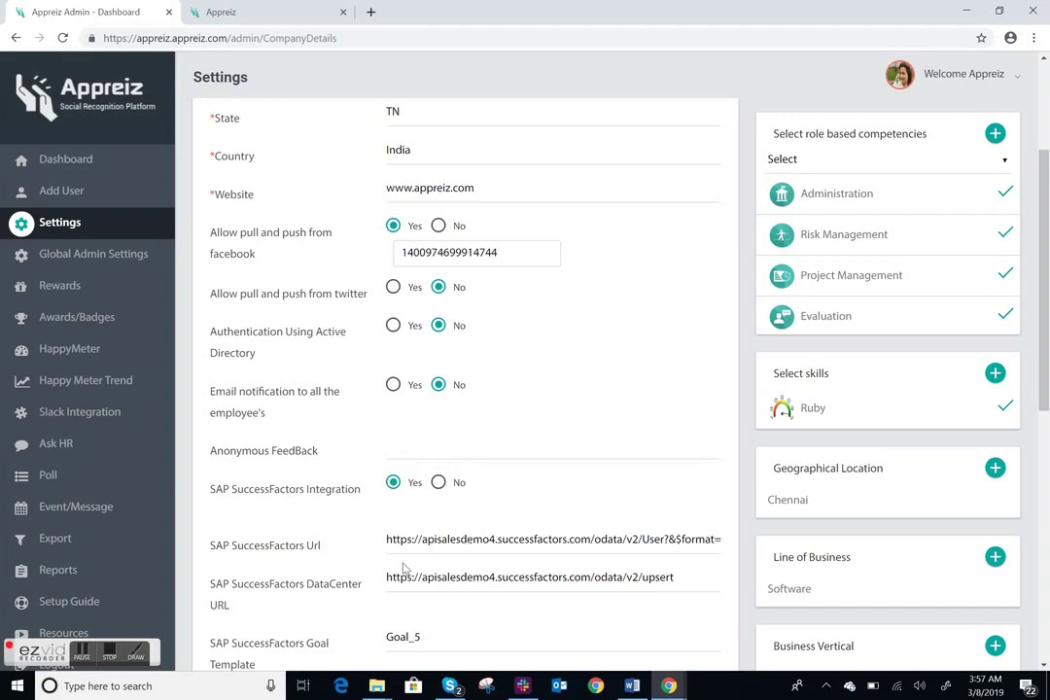
{"action": "left_click", "coordinate": [1044, 666]}
{"action": "left_click", "coordinate": [1044, 669]}
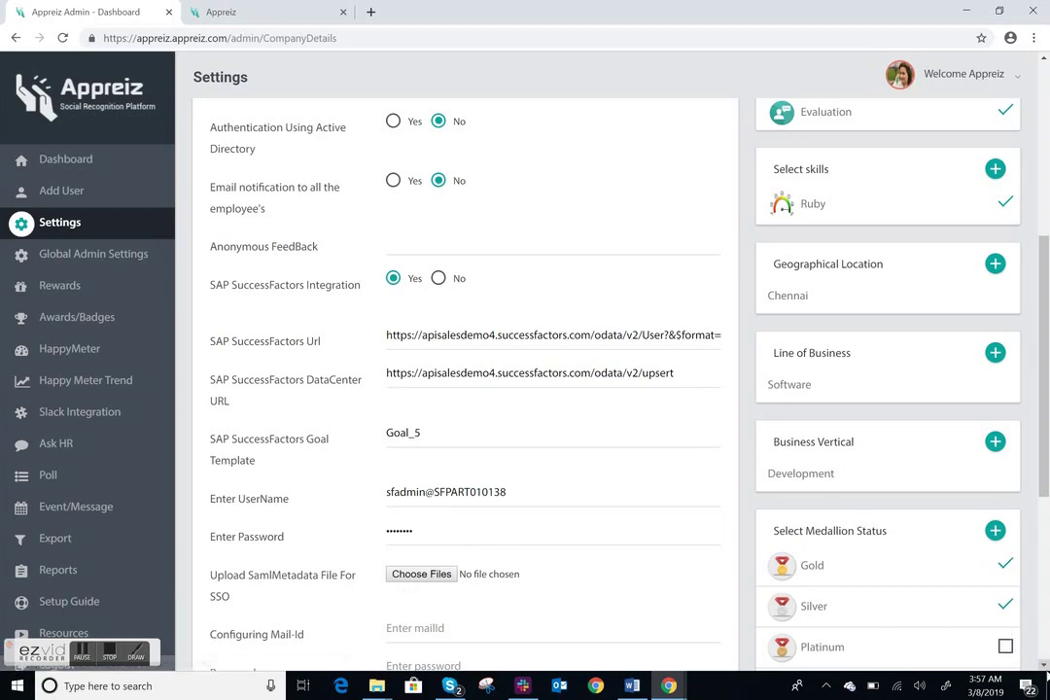
{"action": "left_click", "coordinate": [1045, 665]}
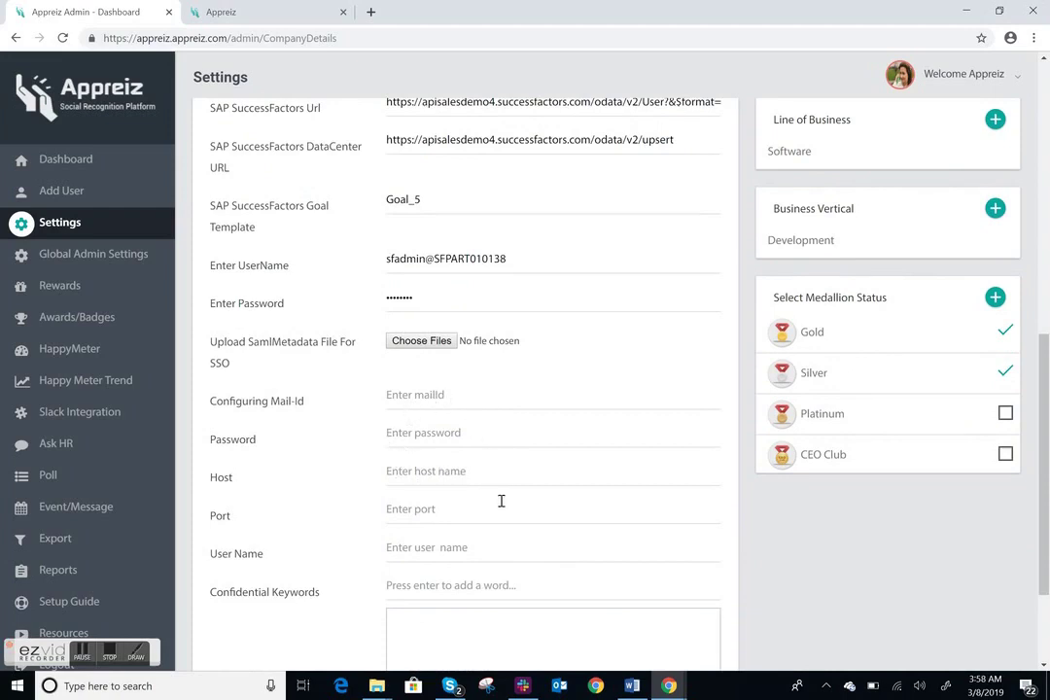
{"action": "left_click", "coordinate": [1045, 667]}
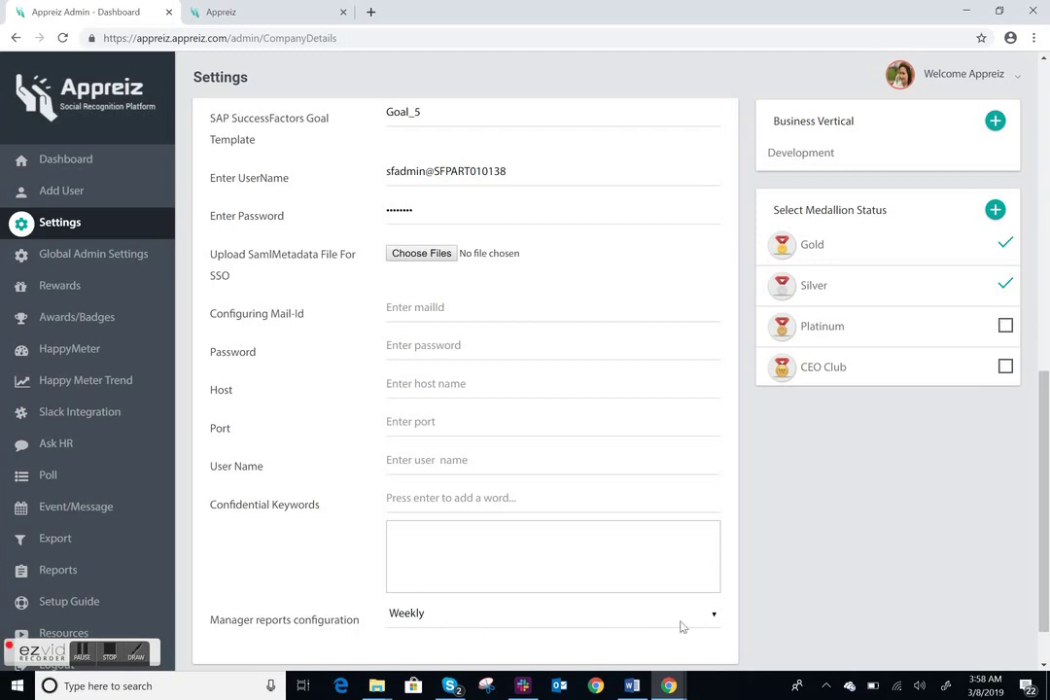
{"action": "left_click", "coordinate": [715, 620]}
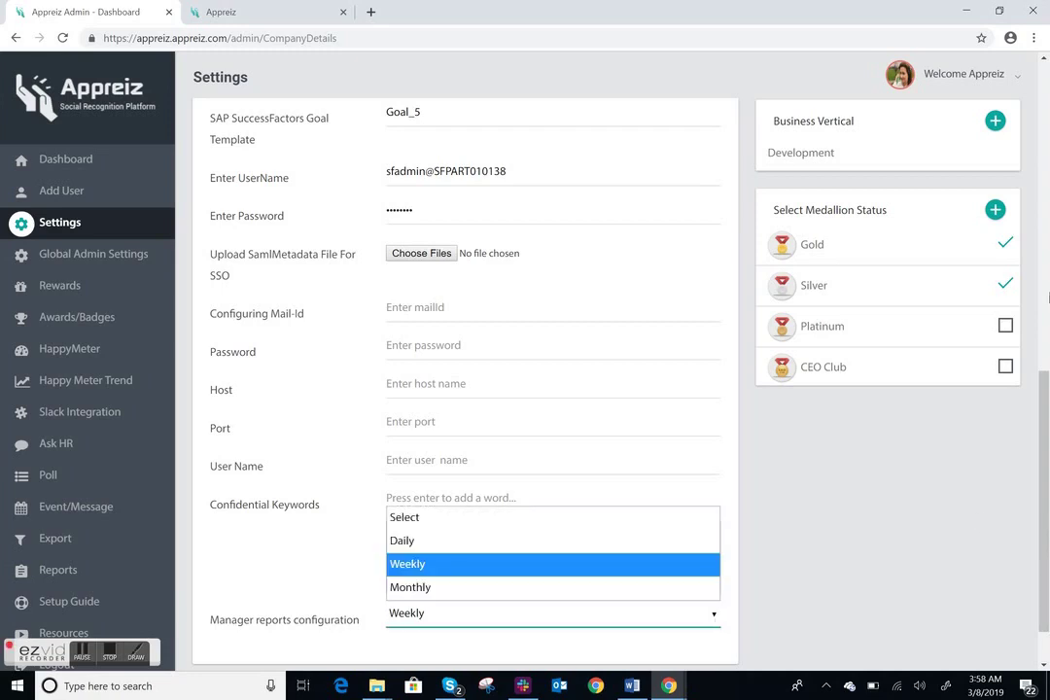
View the form for adding custom values in the company settings and close it without adding anything.
{"action": "left_click", "coordinate": [1046, 131]}
{"action": "left_click", "coordinate": [1046, 131]}
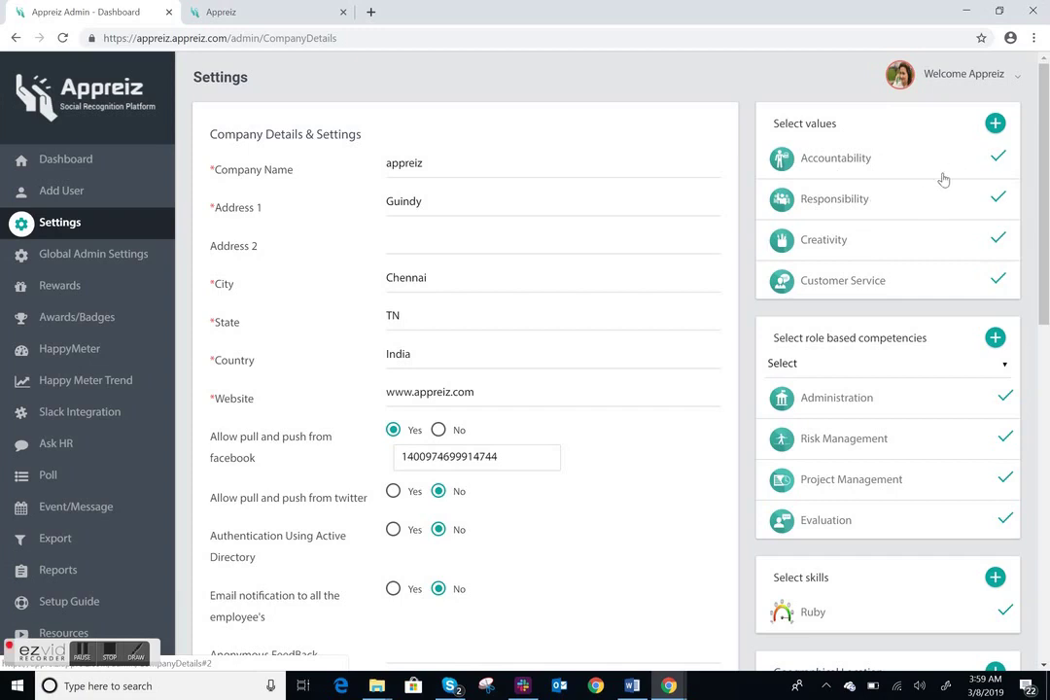
{"action": "left_click", "coordinate": [995, 124]}
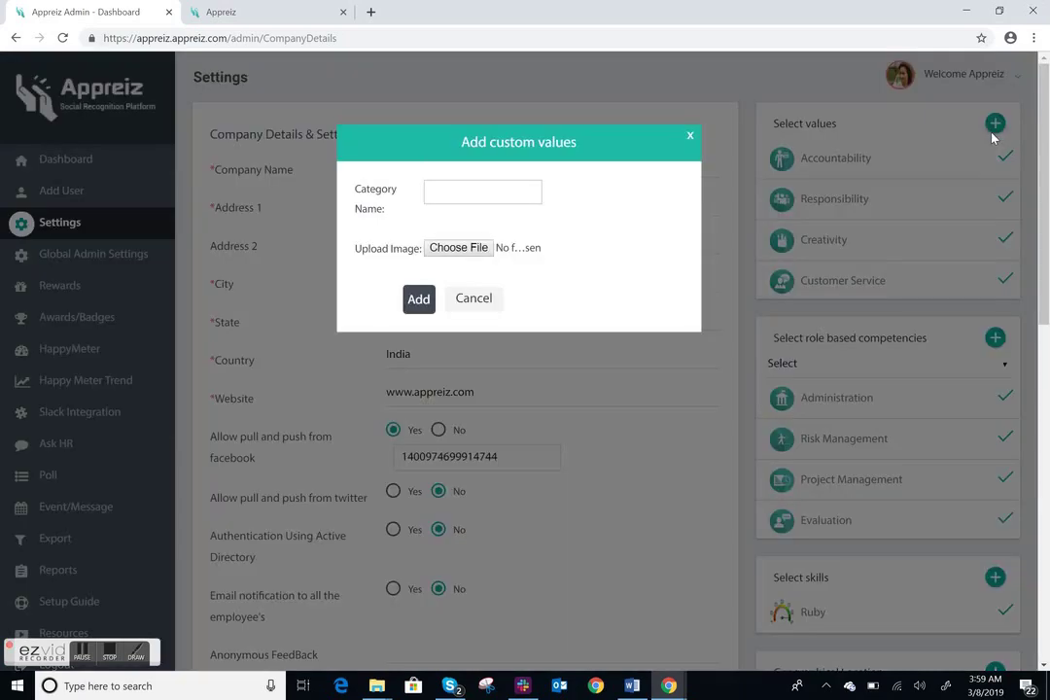
{"action": "left_click", "coordinate": [689, 136]}
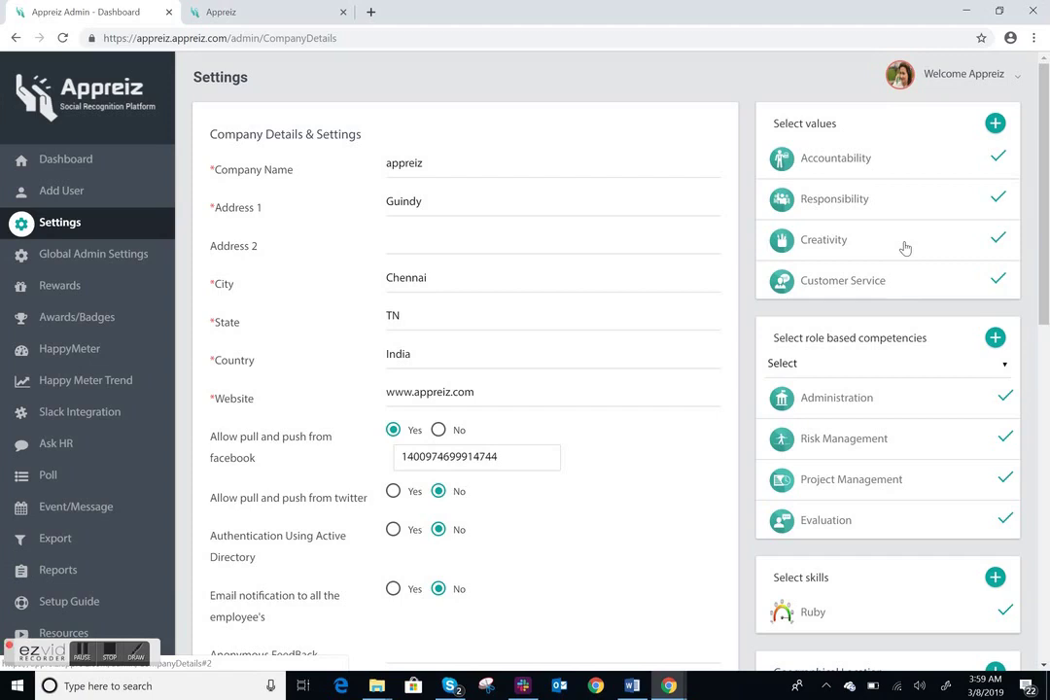
Look through the roles available for the role based competencies, keeping the role choice unset.
{"action": "left_click", "coordinate": [1006, 367]}
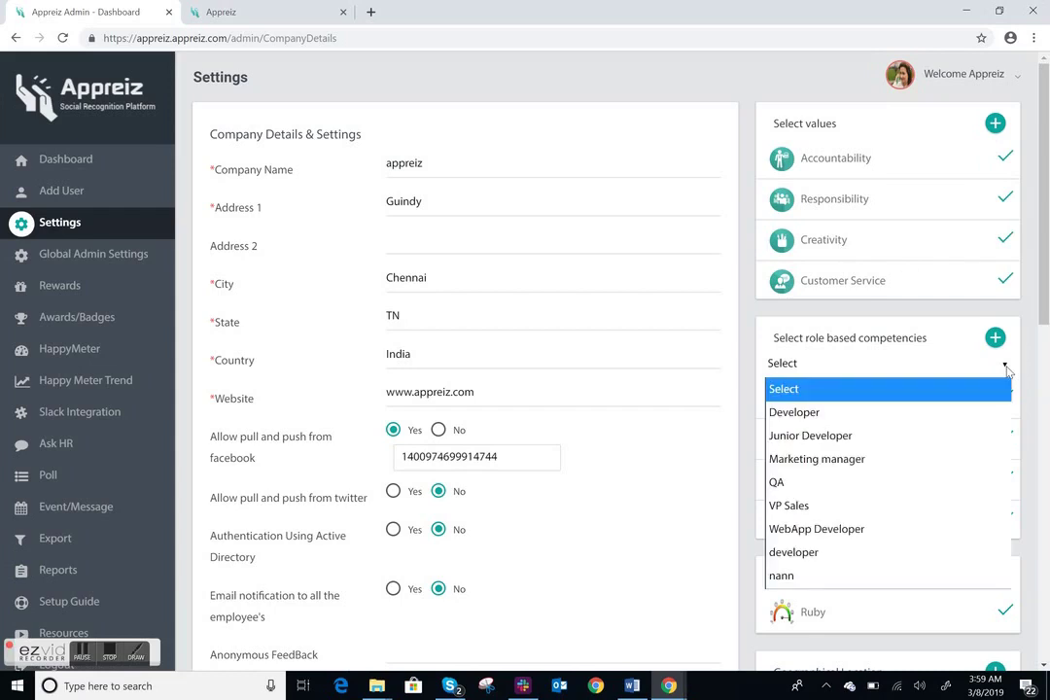
{"action": "left_click", "coordinate": [1007, 369]}
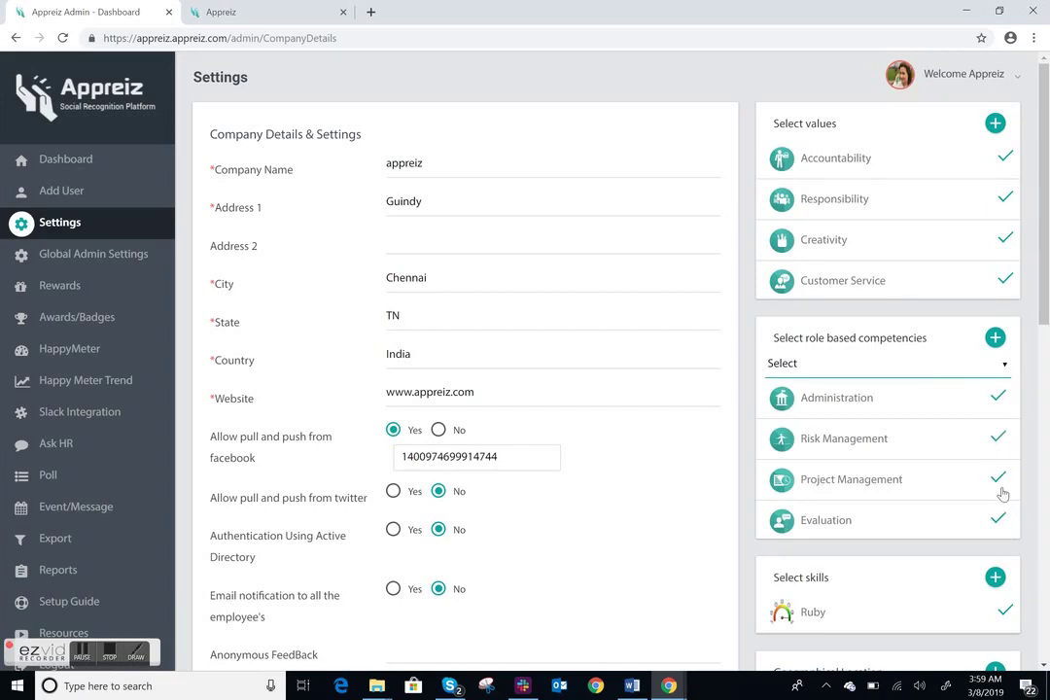
{"action": "left_click", "coordinate": [1003, 368]}
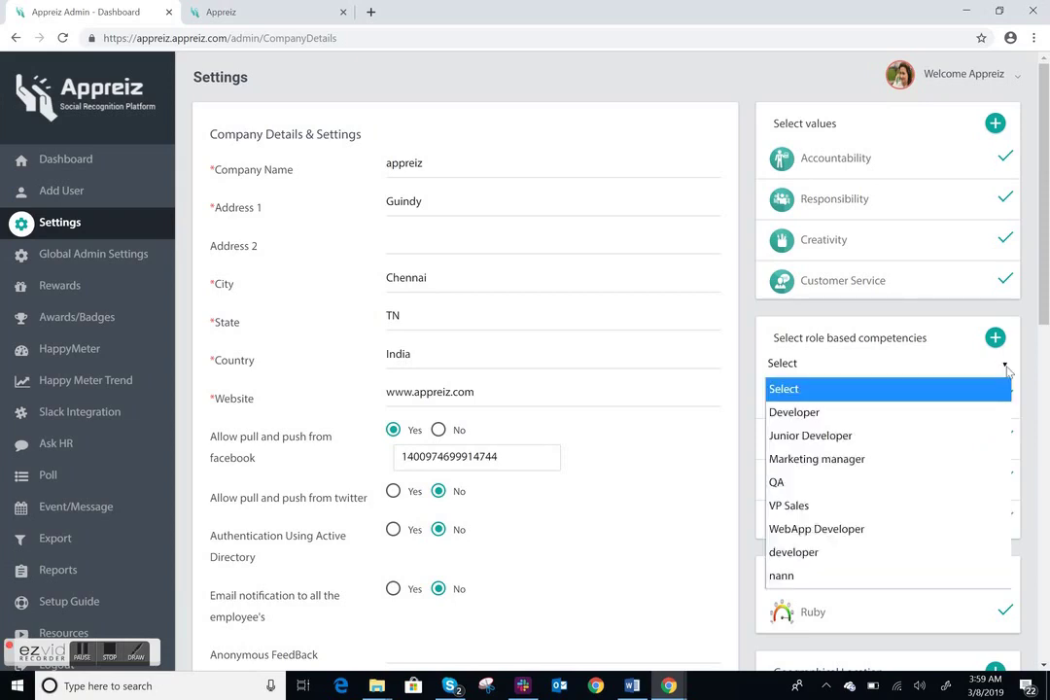
{"action": "left_click", "coordinate": [991, 389]}
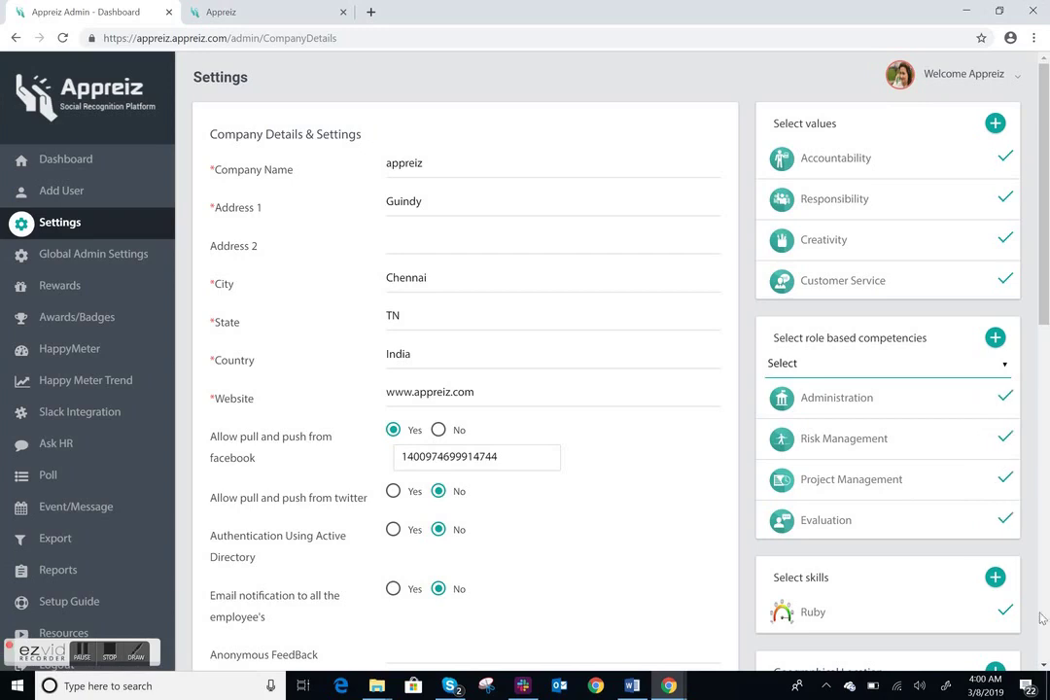
Enable the Platinum and CEO Club medallion statuses in the company settings.
{"action": "left_click", "coordinate": [1045, 666]}
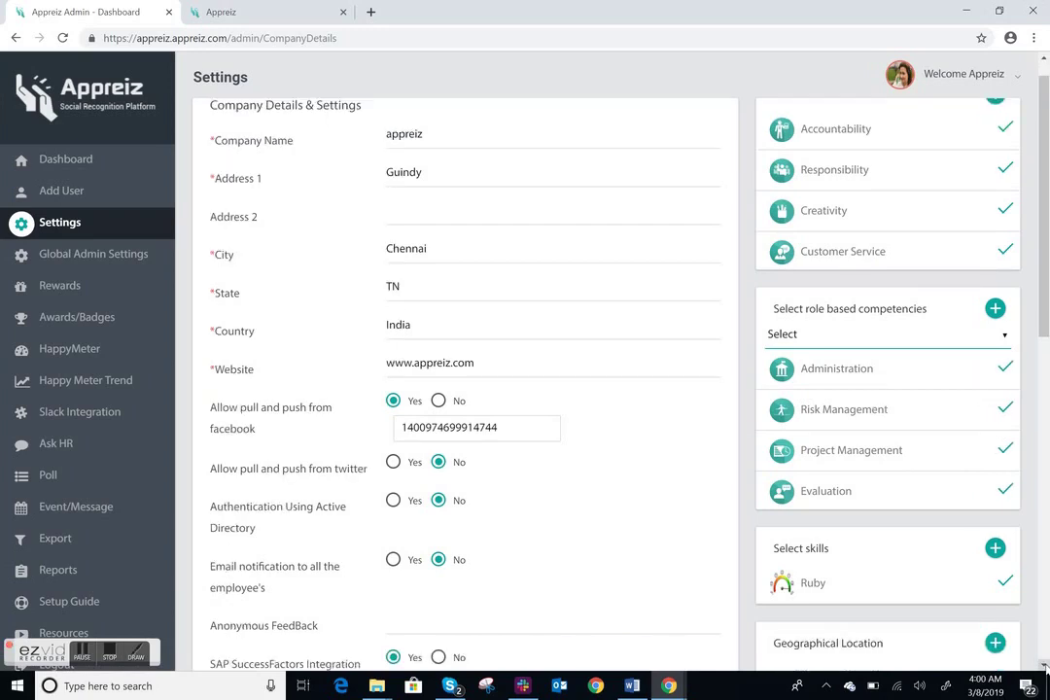
{"action": "left_click", "coordinate": [1045, 667]}
{"action": "left_click", "coordinate": [1045, 667]}
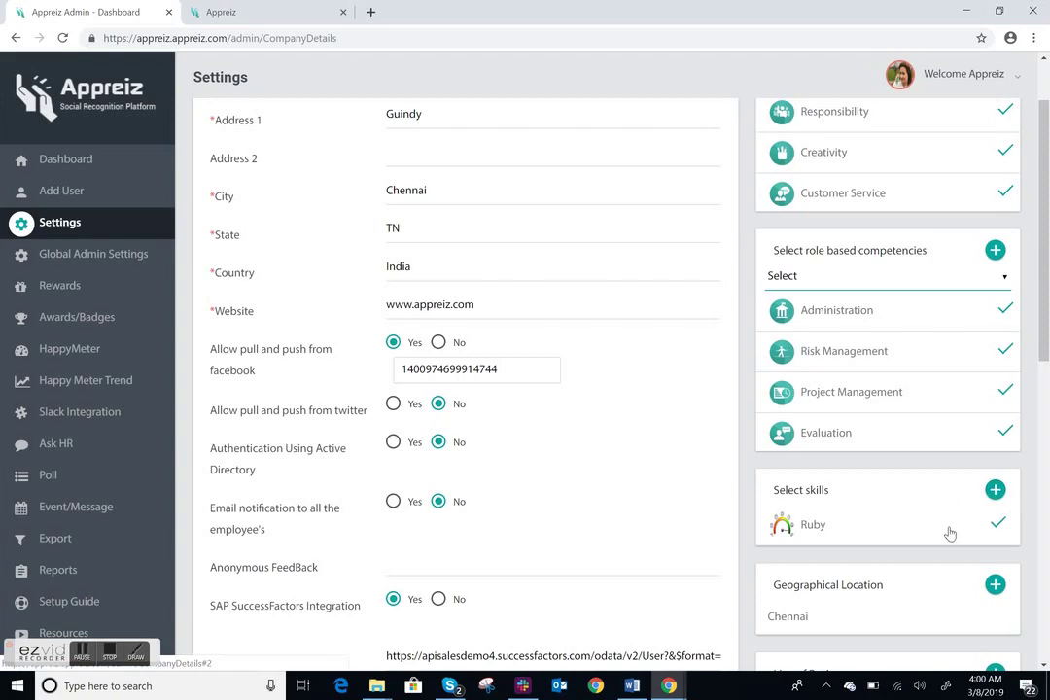
{"action": "left_click", "coordinate": [1045, 670]}
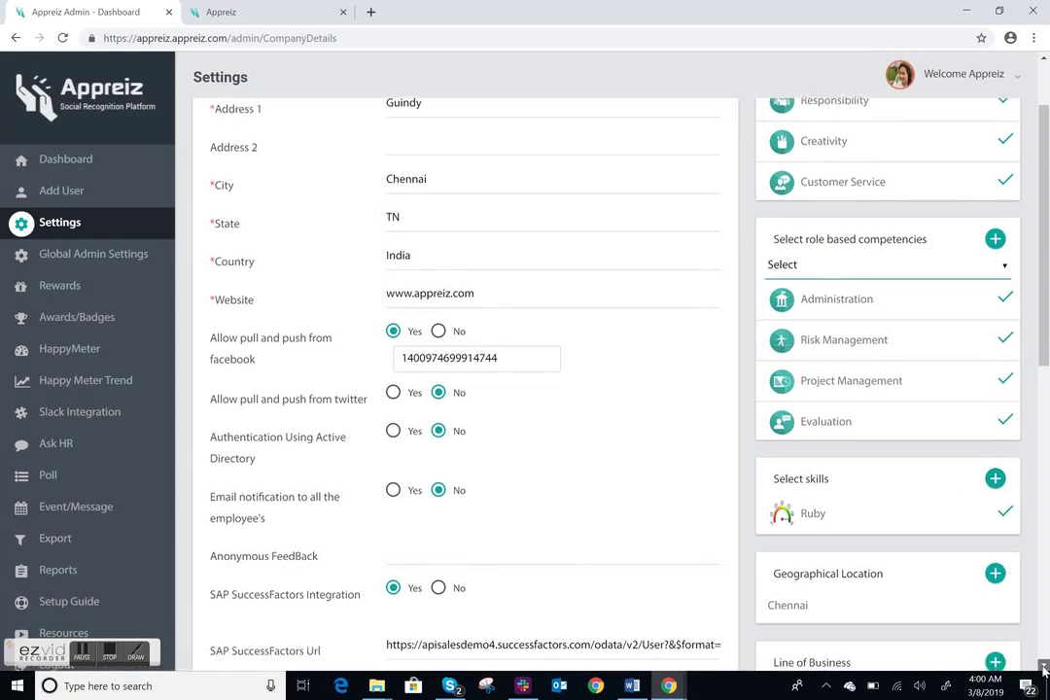
{"action": "left_click_drag", "start_coordinate": [1044, 670], "coordinate": [1044, 668]}
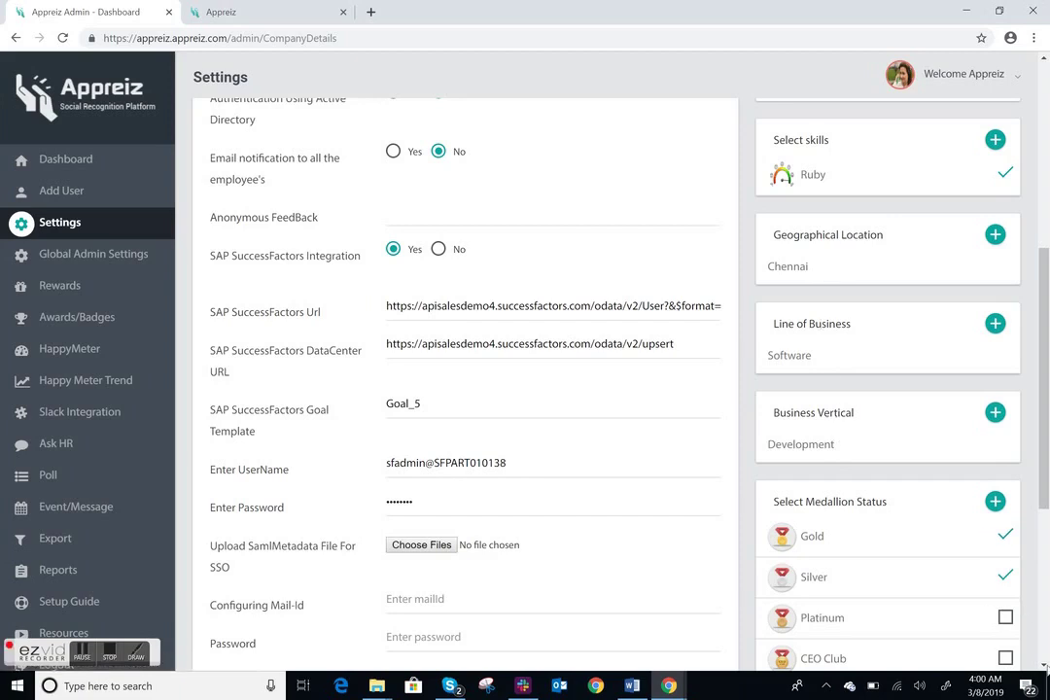
{"action": "left_click", "coordinate": [1045, 668]}
{"action": "left_click", "coordinate": [1045, 668]}
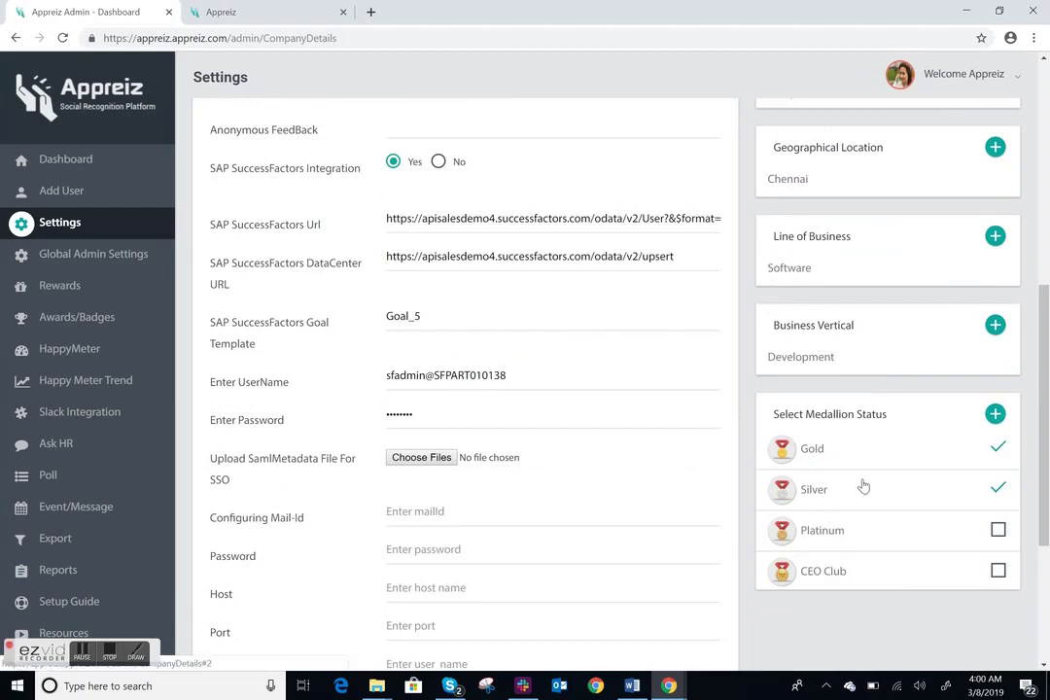
{"action": "left_click", "coordinate": [866, 582]}
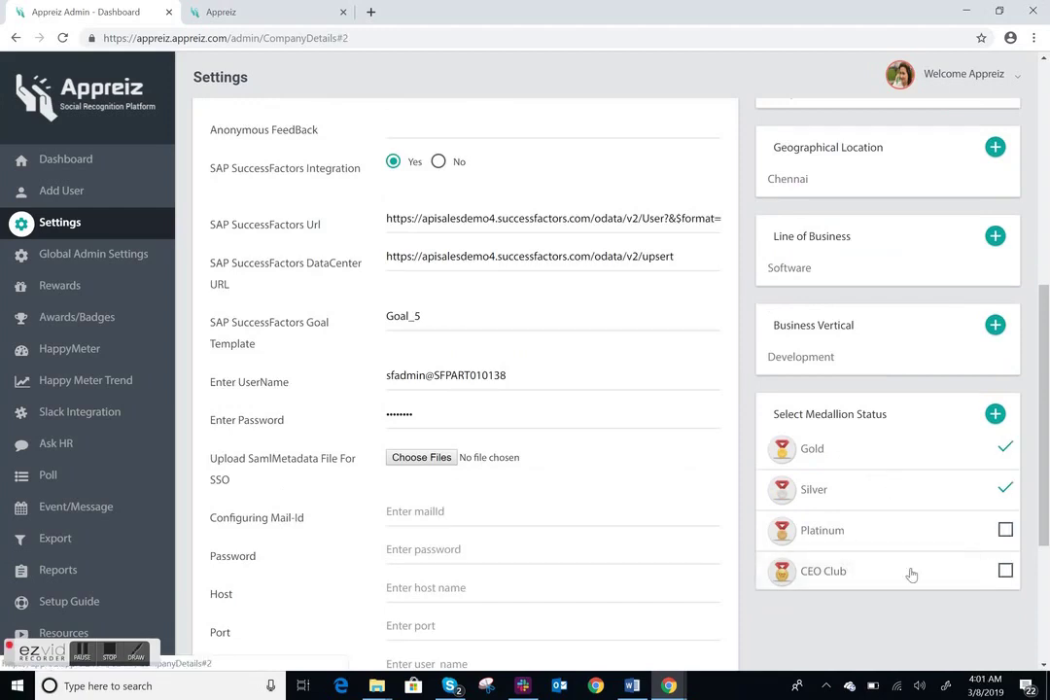
{"action": "left_click", "coordinate": [999, 532]}
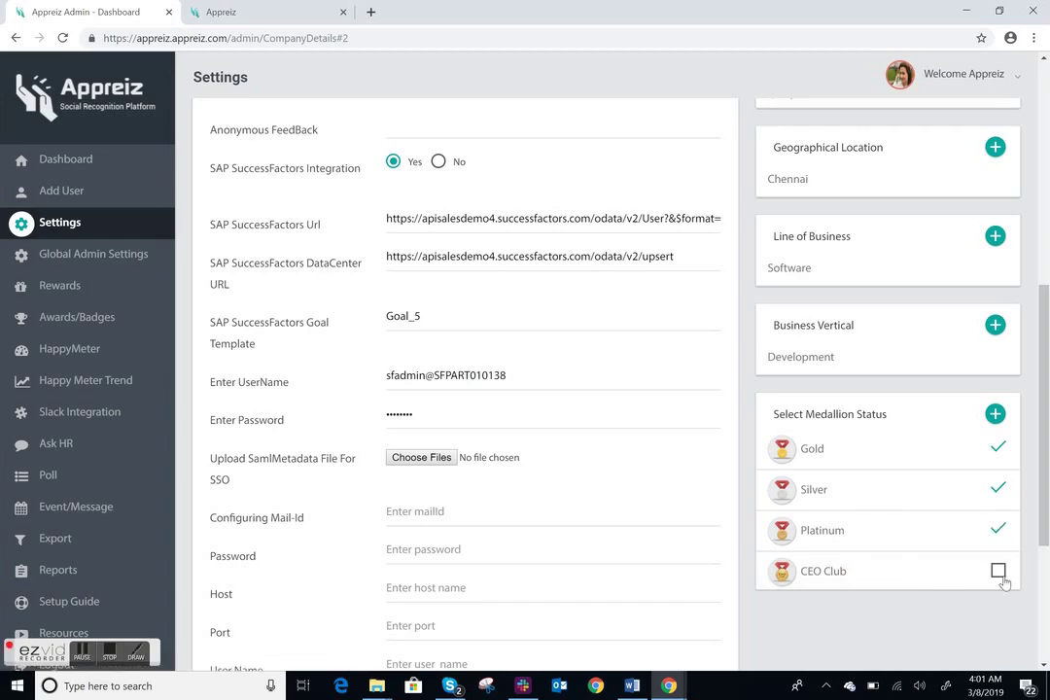
{"action": "left_click", "coordinate": [999, 572]}
Open the Global Admin Settings and review the performance management options, check-in frequencies and Happy Meter settings.
{"action": "left_click", "coordinate": [116, 257]}
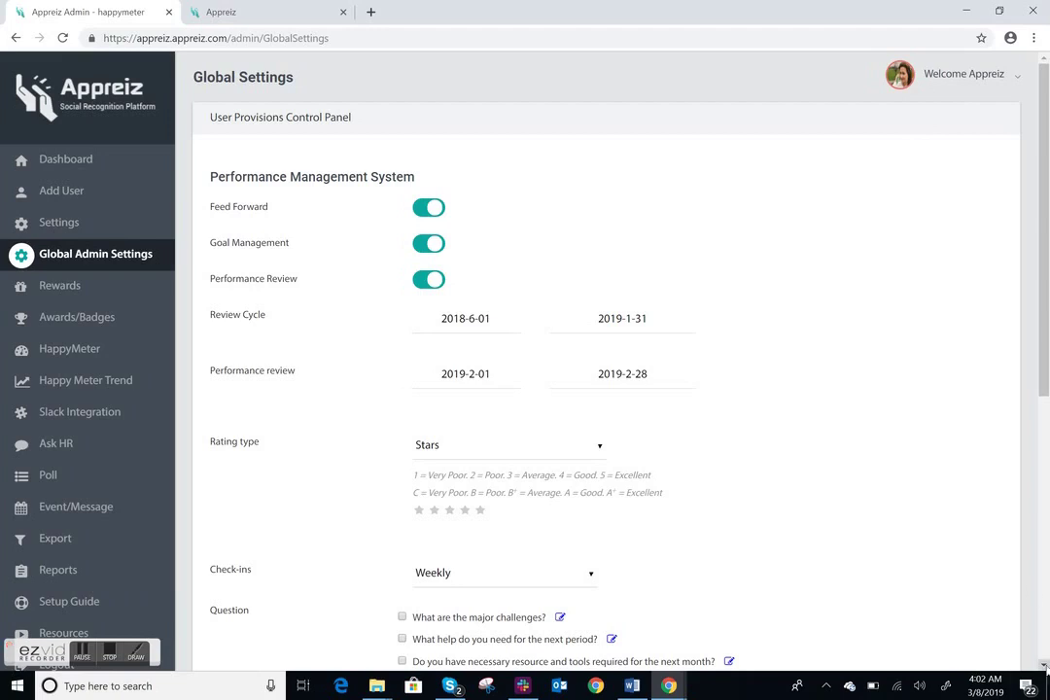
{"action": "scroll", "coordinate": [1046, 667], "scroll_direction": "down", "scroll_amount": 4}
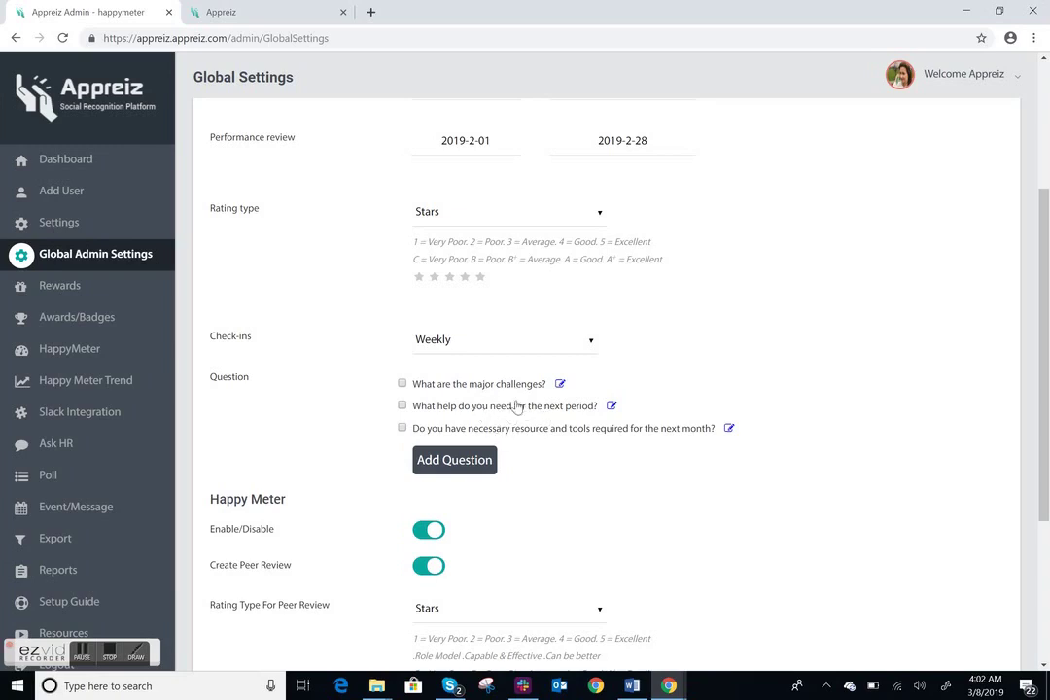
{"action": "left_click", "coordinate": [590, 343]}
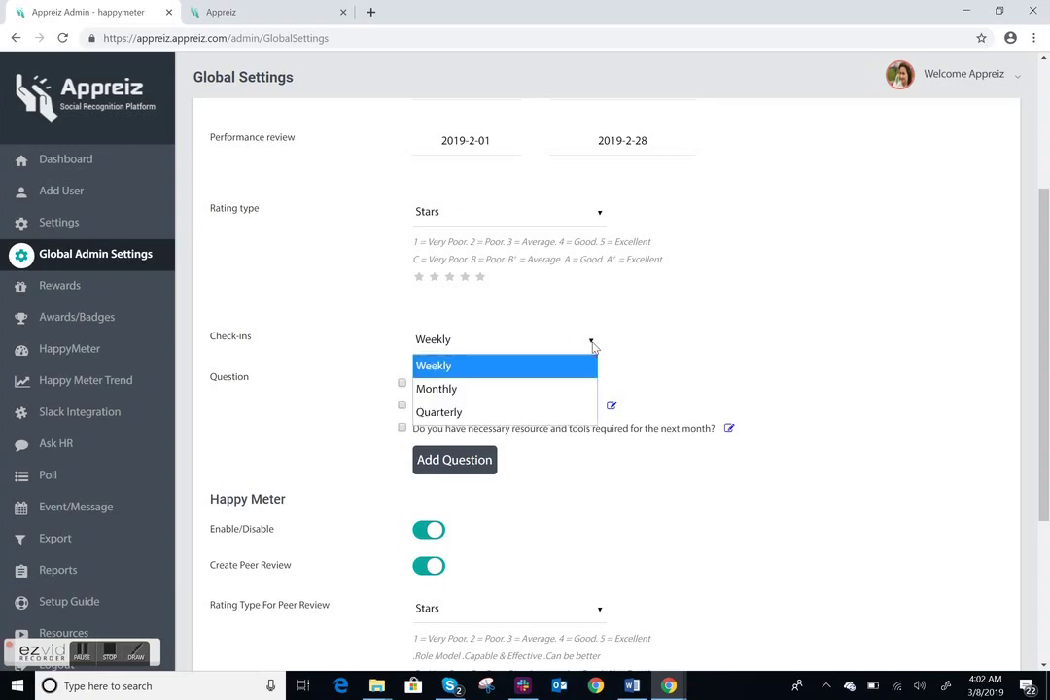
{"action": "left_click", "coordinate": [701, 377]}
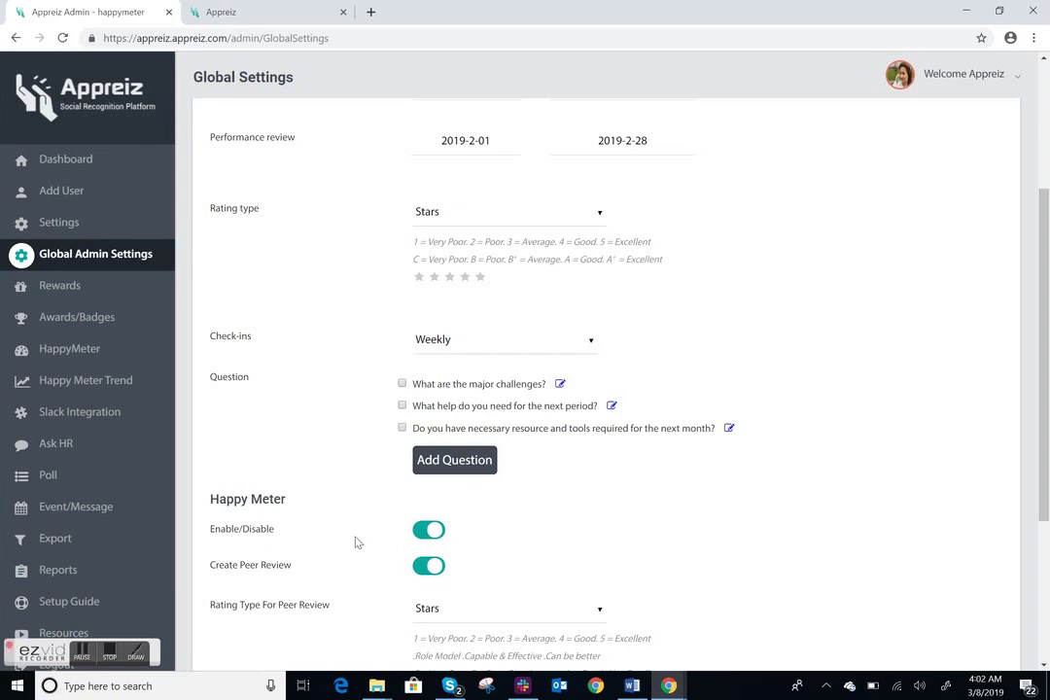
{"action": "left_click", "coordinate": [1044, 667]}
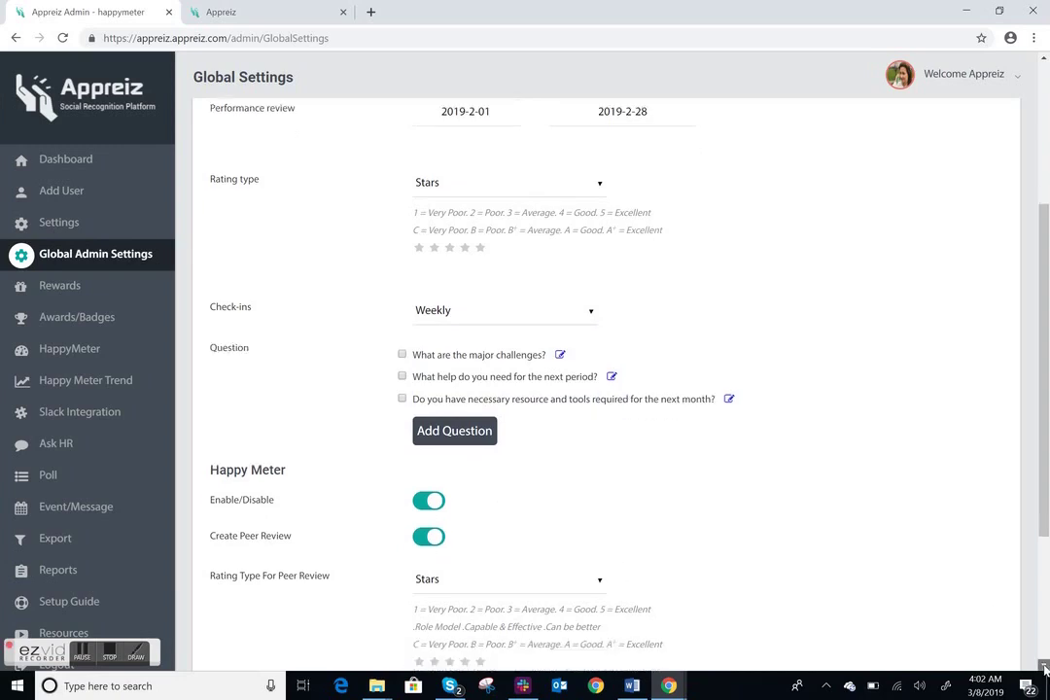
{"action": "left_click", "coordinate": [1044, 667]}
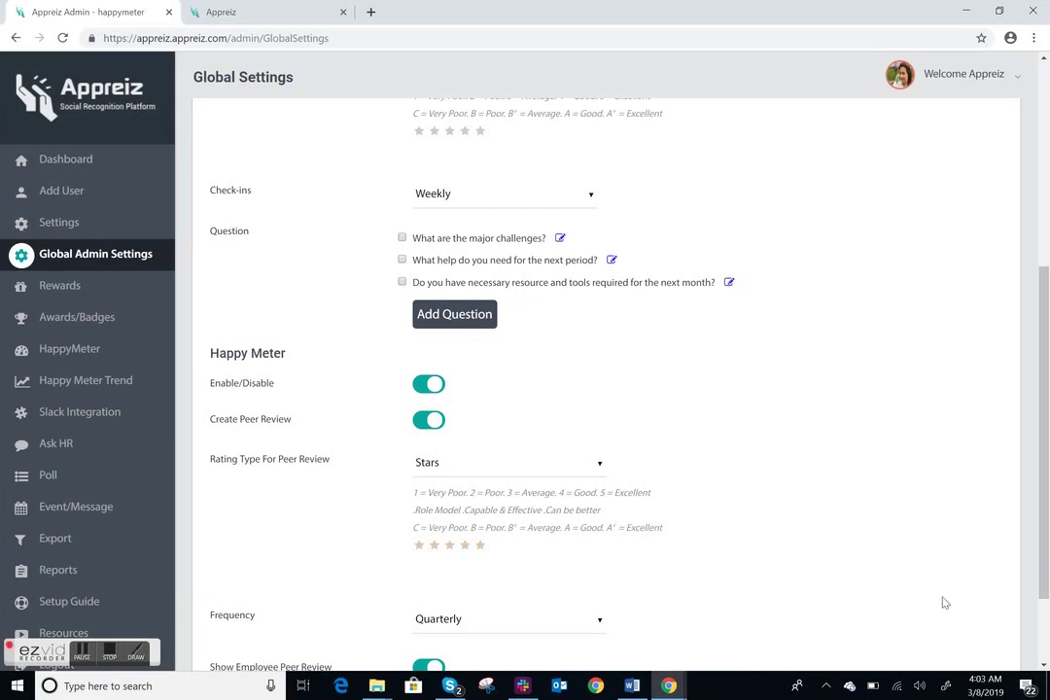
{"action": "scroll", "coordinate": [588, 614], "scroll_direction": "down", "scroll_amount": 2}
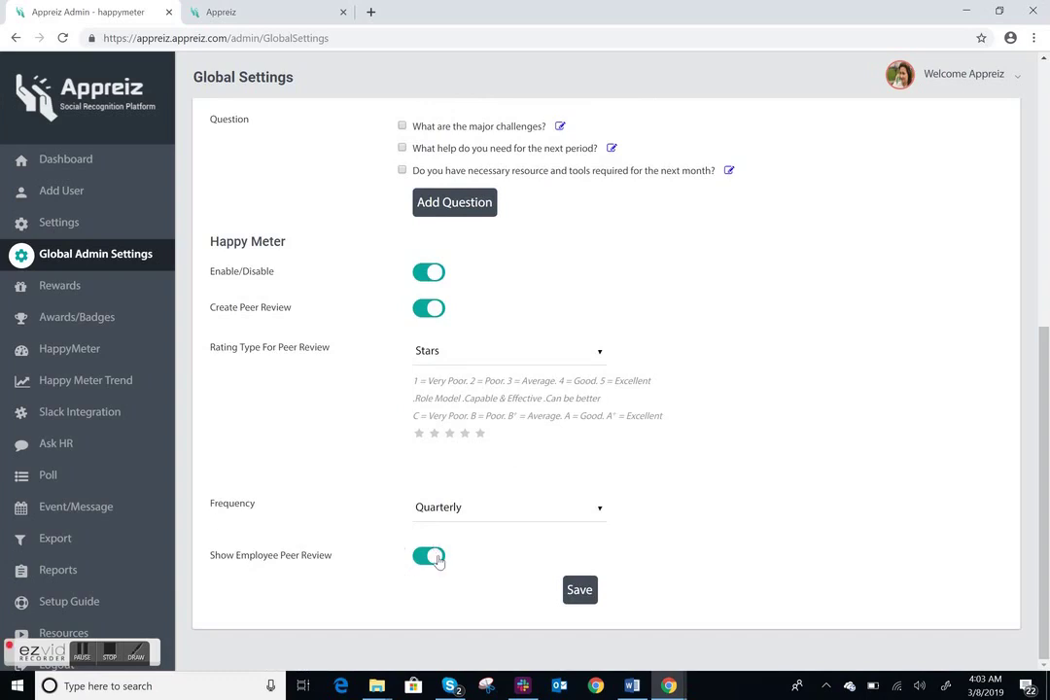
Open the rewards management page and view the medallion status choices and the custom voucher entry form.
{"action": "left_click", "coordinate": [75, 294]}
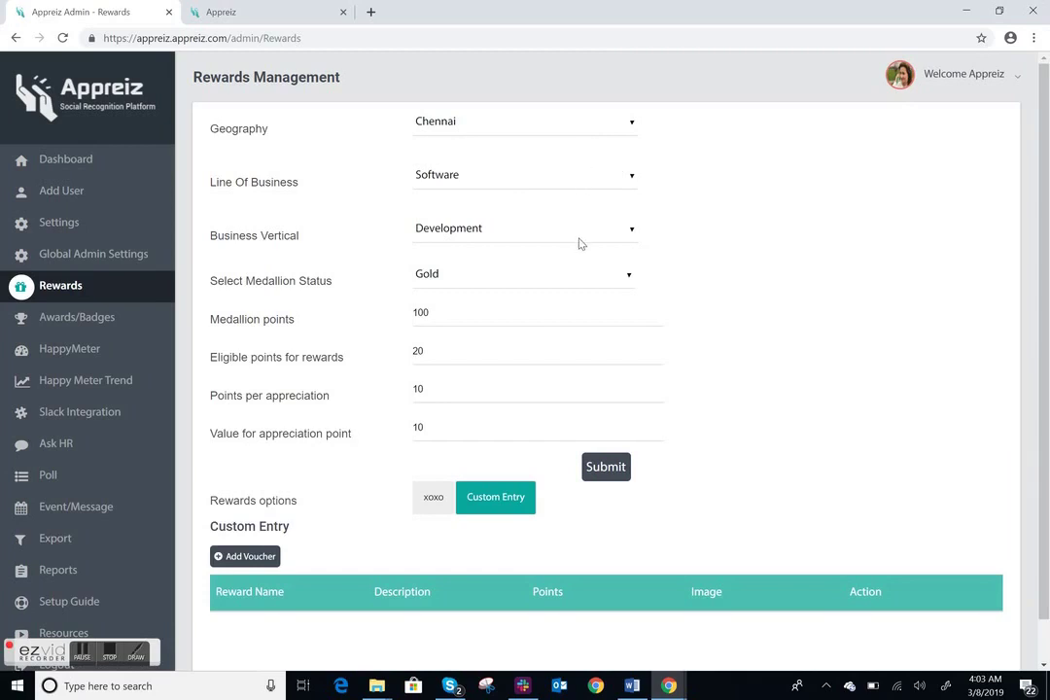
{"action": "left_click", "coordinate": [631, 281]}
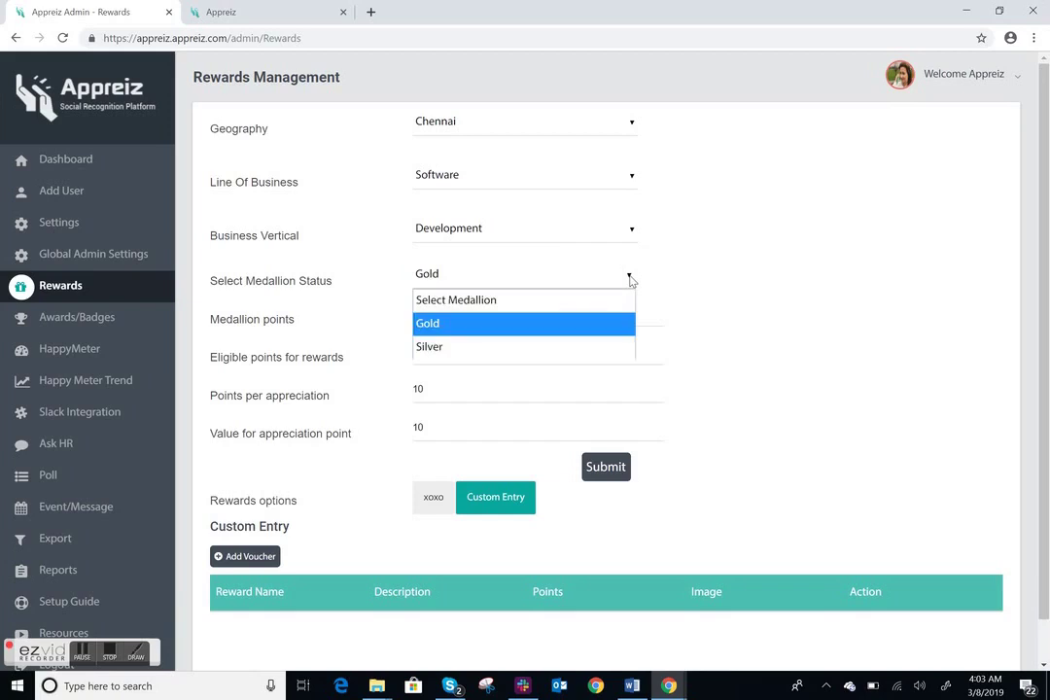
{"action": "left_click", "coordinate": [631, 281]}
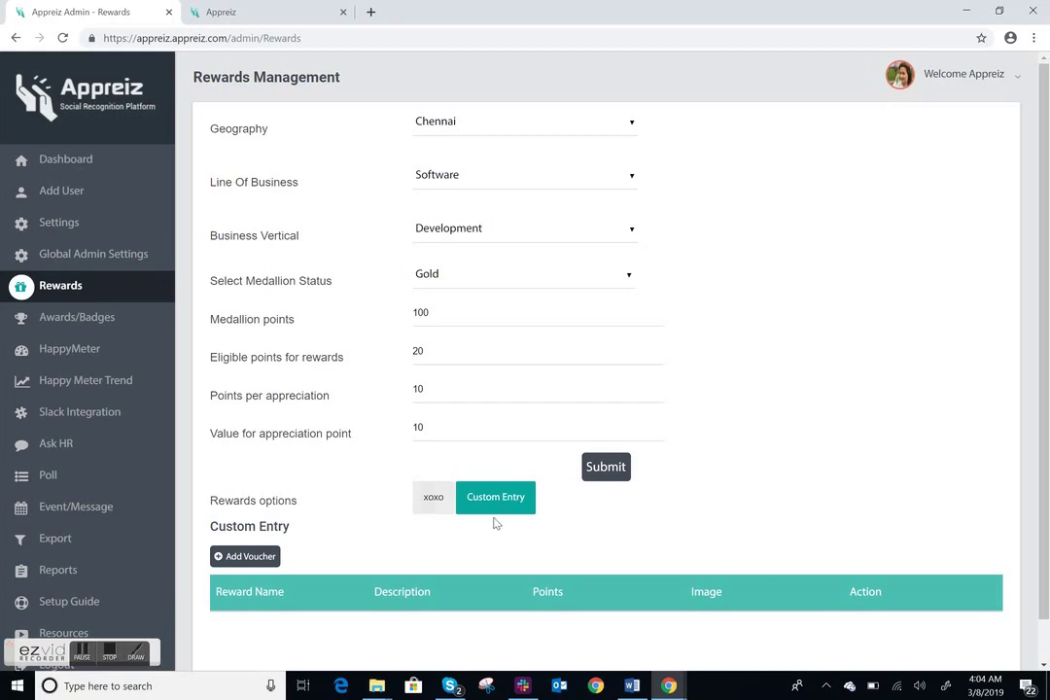
{"action": "left_click", "coordinate": [275, 558]}
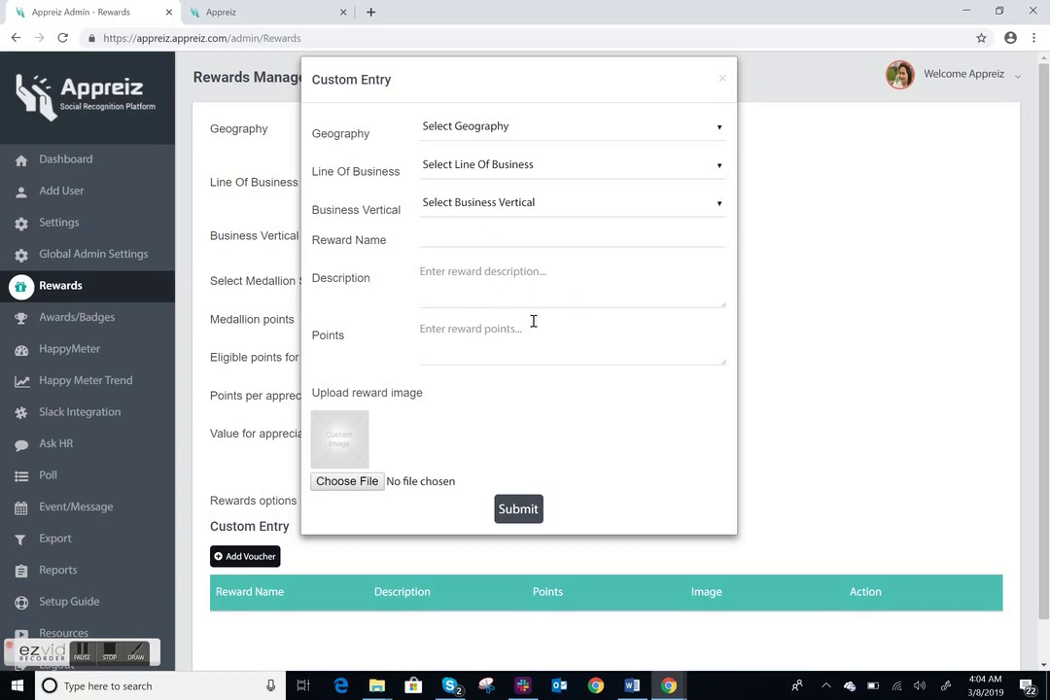
{"action": "left_click", "coordinate": [724, 80]}
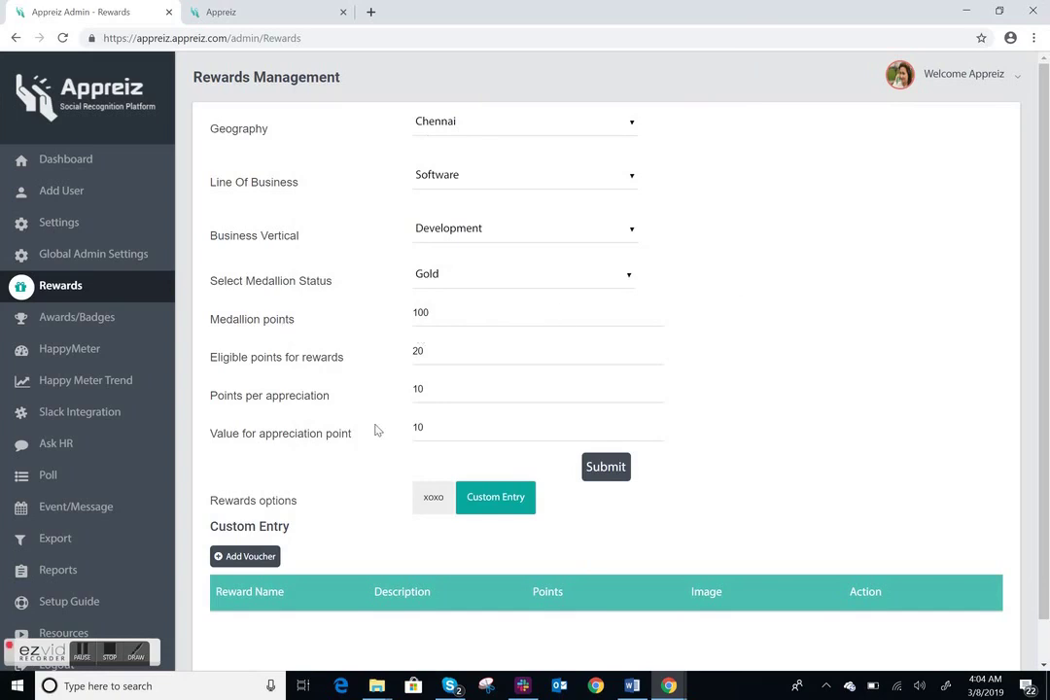
Open the Slack Integration page.
{"action": "left_click", "coordinate": [98, 416]}
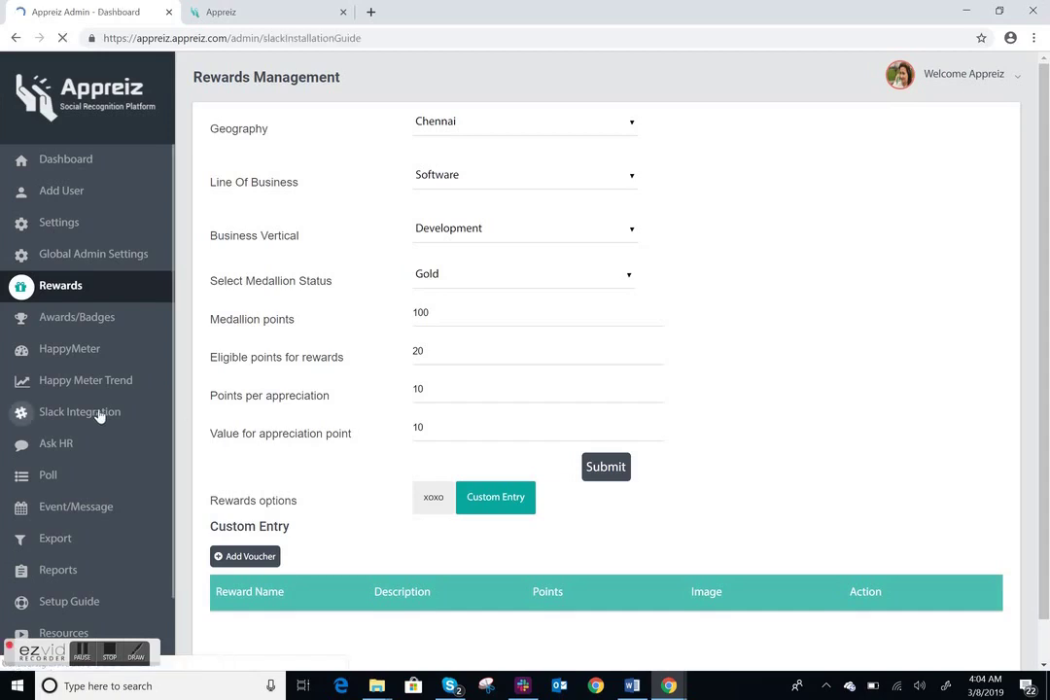